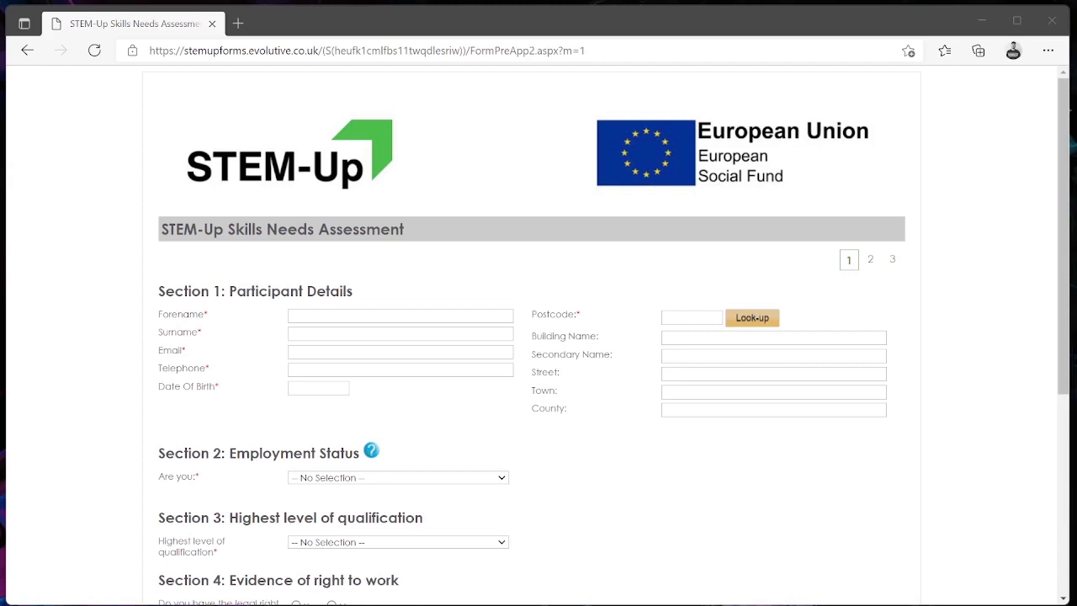
# - Enter the participant's forename, surname, e-mail address and telephone number
pyautogui.click(372, 317)
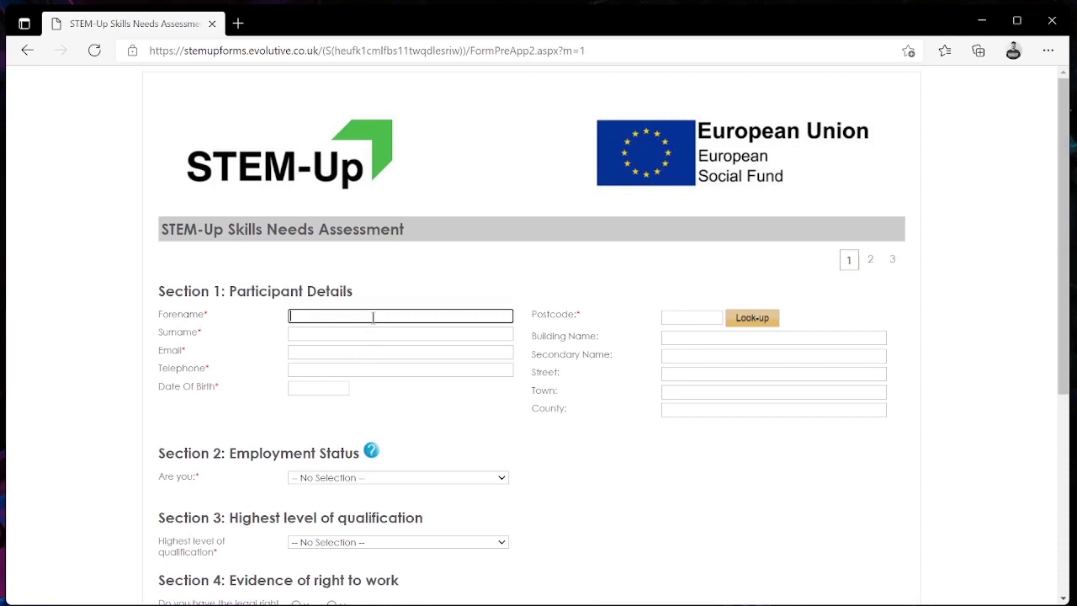
pyautogui.press('Tab')
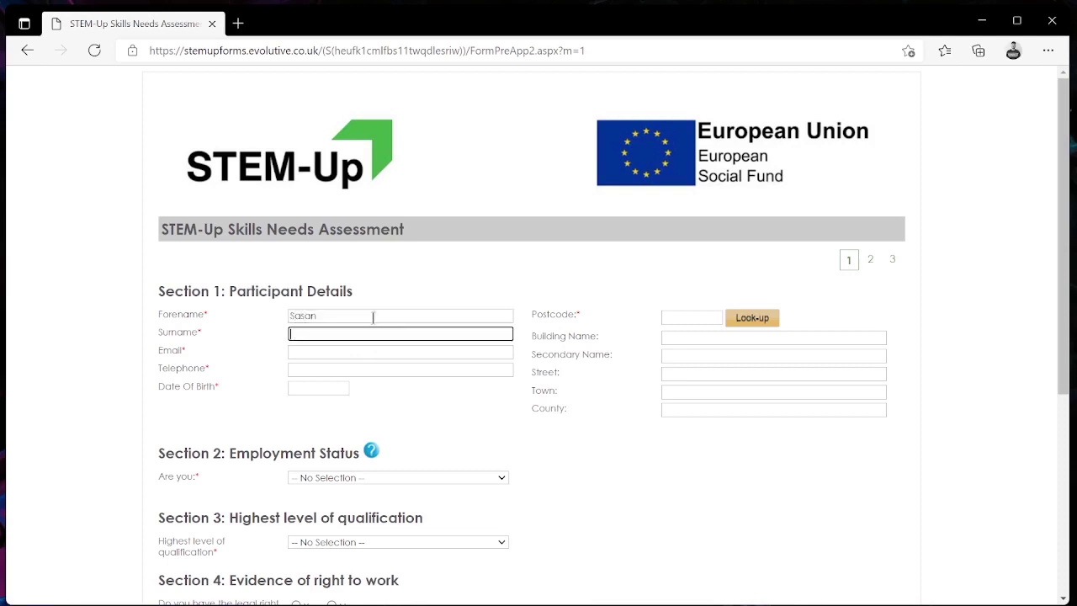
pyautogui.press('Tab')
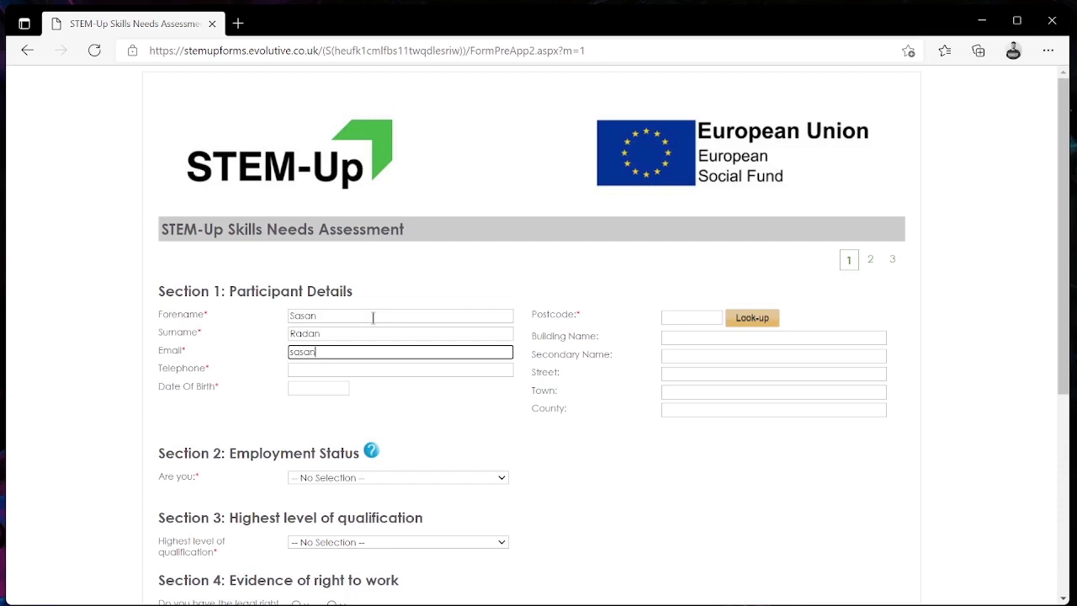
pyautogui.press('Tab')
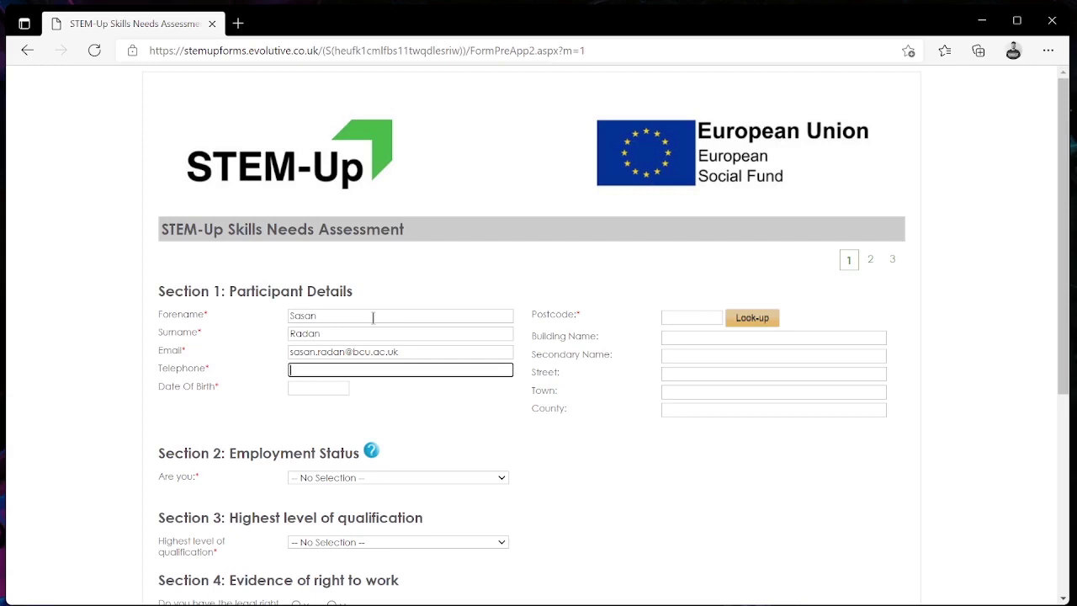
pyautogui.write('07123456789')
# - Set the date of birth to 2 February 1996 using the calendar picker
pyautogui.click(339, 388)
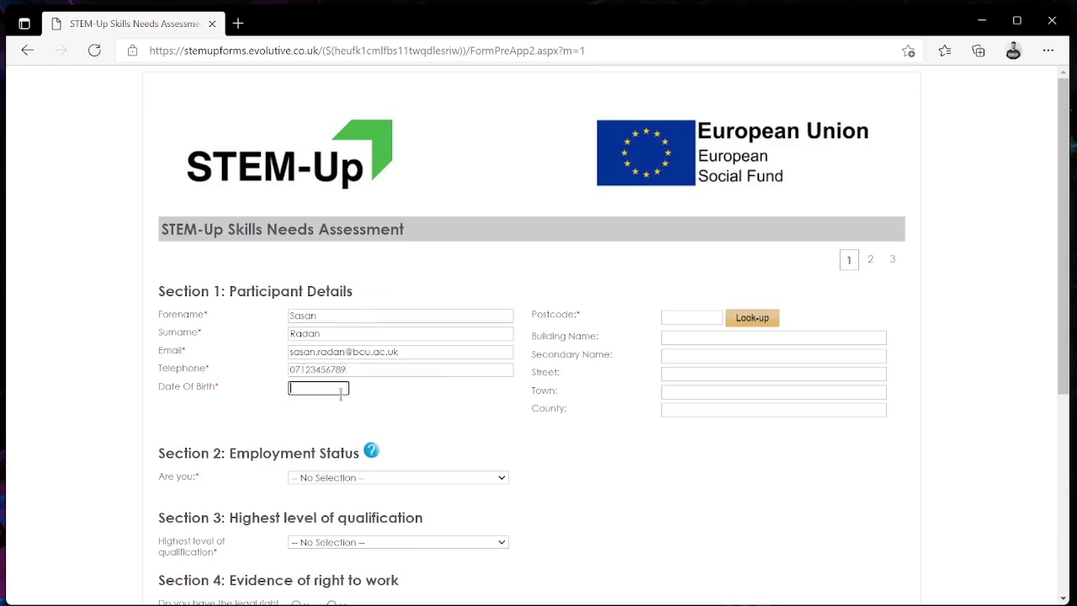
pyautogui.click(340, 407)
pyautogui.click(325, 435)
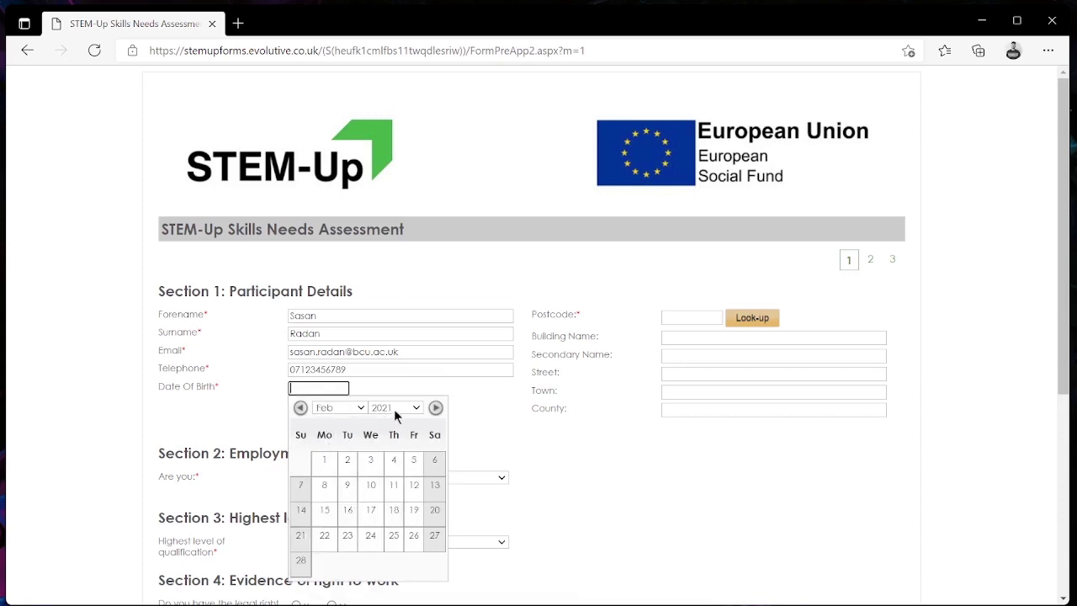
pyautogui.click(394, 408)
pyautogui.scroll(3, 391, 455)
pyautogui.click(386, 423)
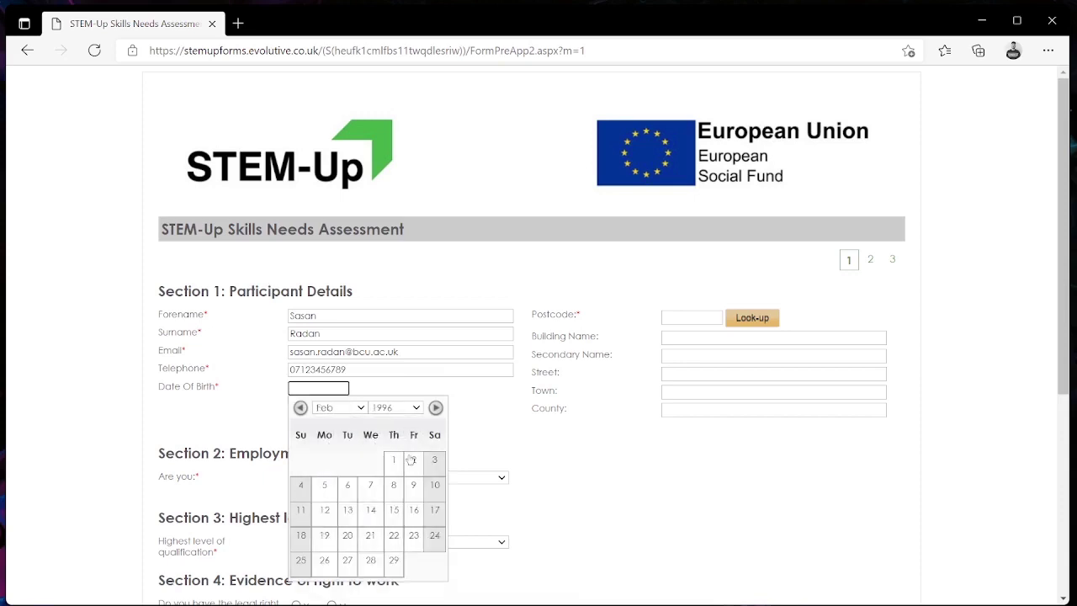
pyautogui.click(412, 460)
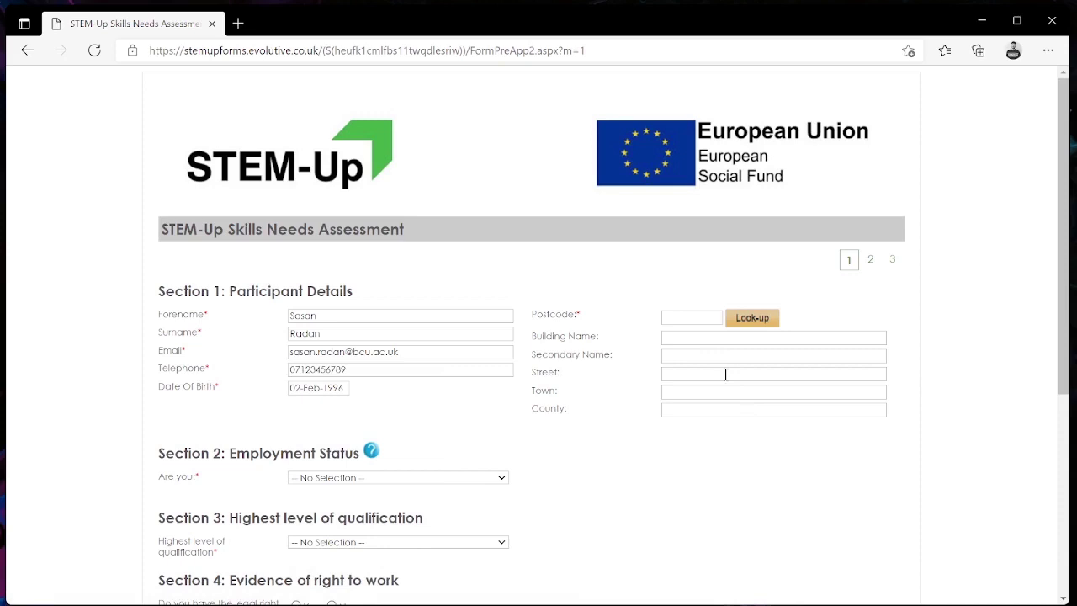
# - Look up the participant's postcode and pick their address to fill street, town and county
pyautogui.click(696, 316)
pyautogui.write('B91 2le')
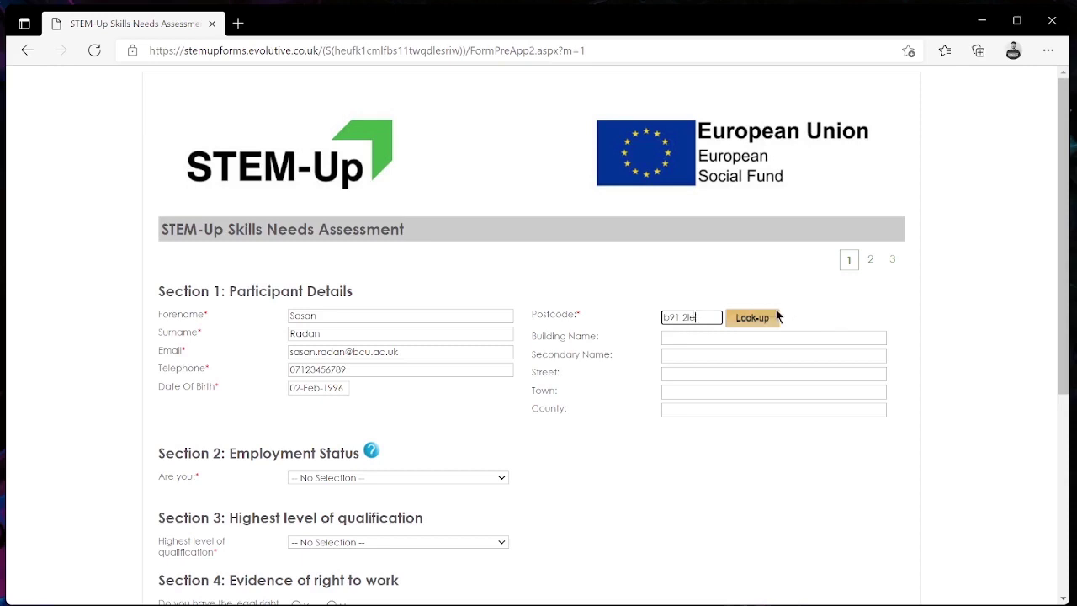
pyautogui.click(752, 318)
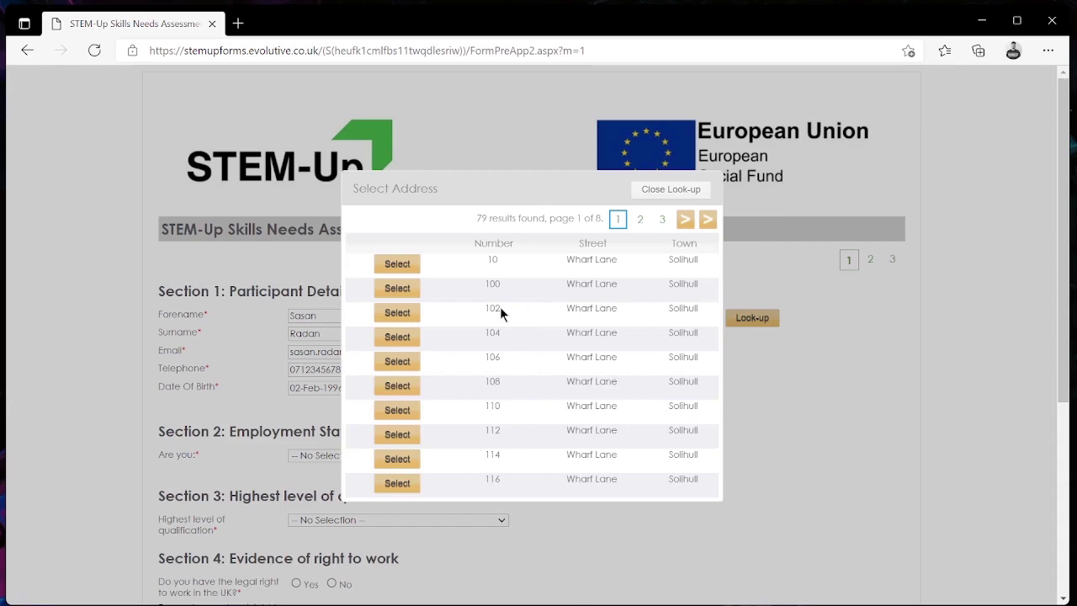
pyautogui.click(389, 339)
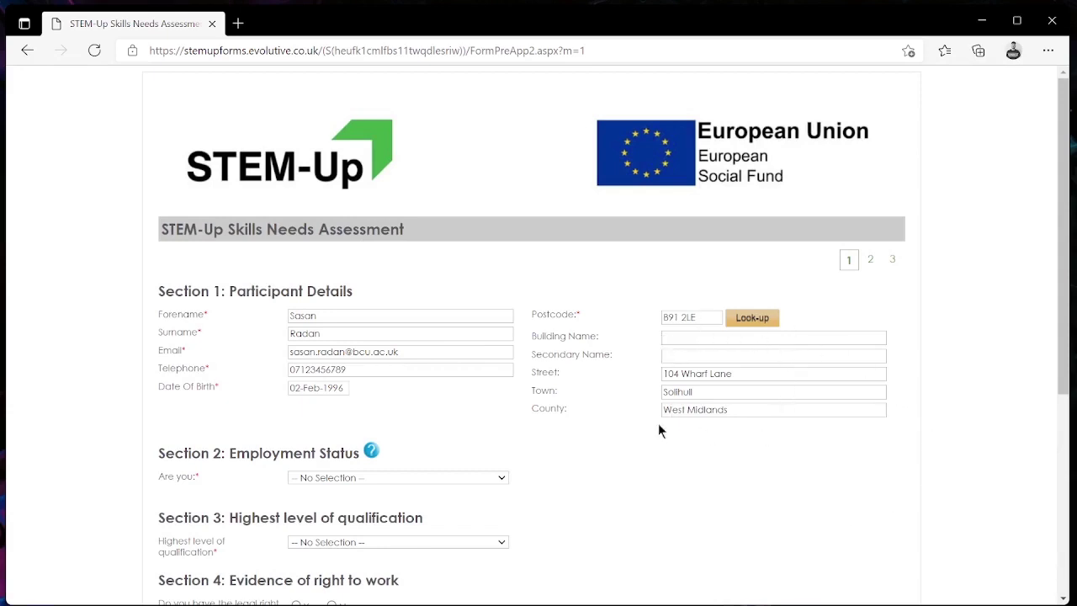
# - Set status to Current student at Birmingham City University, course Computer Science
pyautogui.scroll(-3, 555, 444)
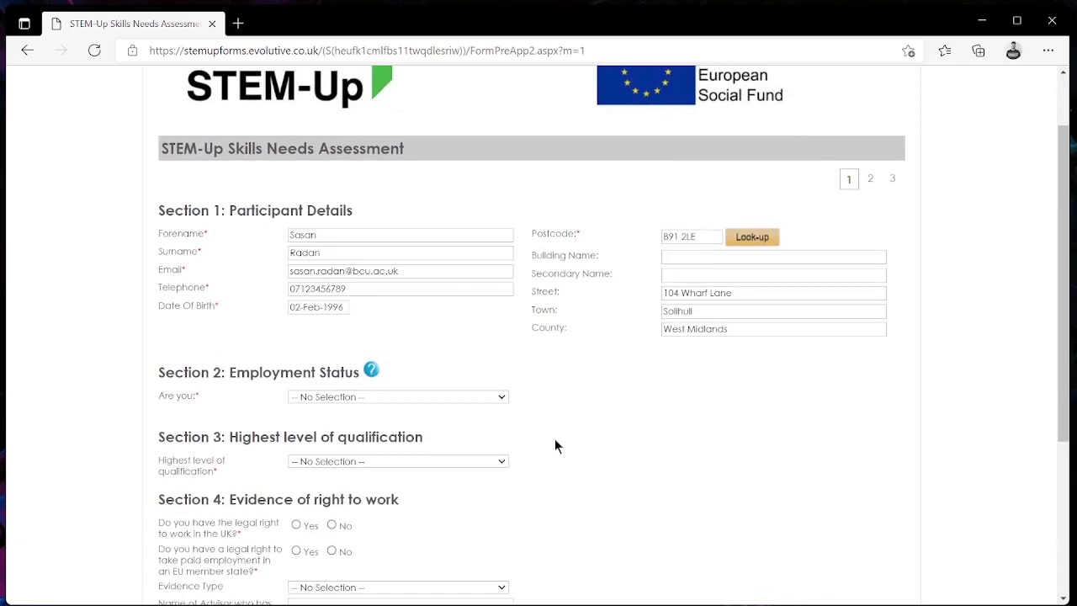
pyautogui.scroll(-1, 555, 444)
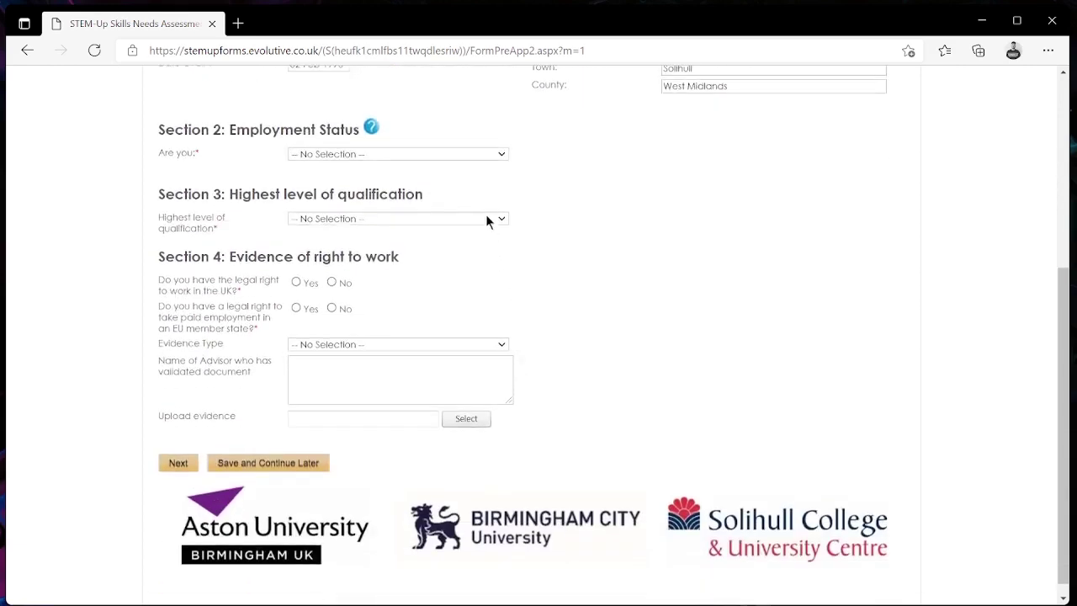
pyautogui.click(472, 157)
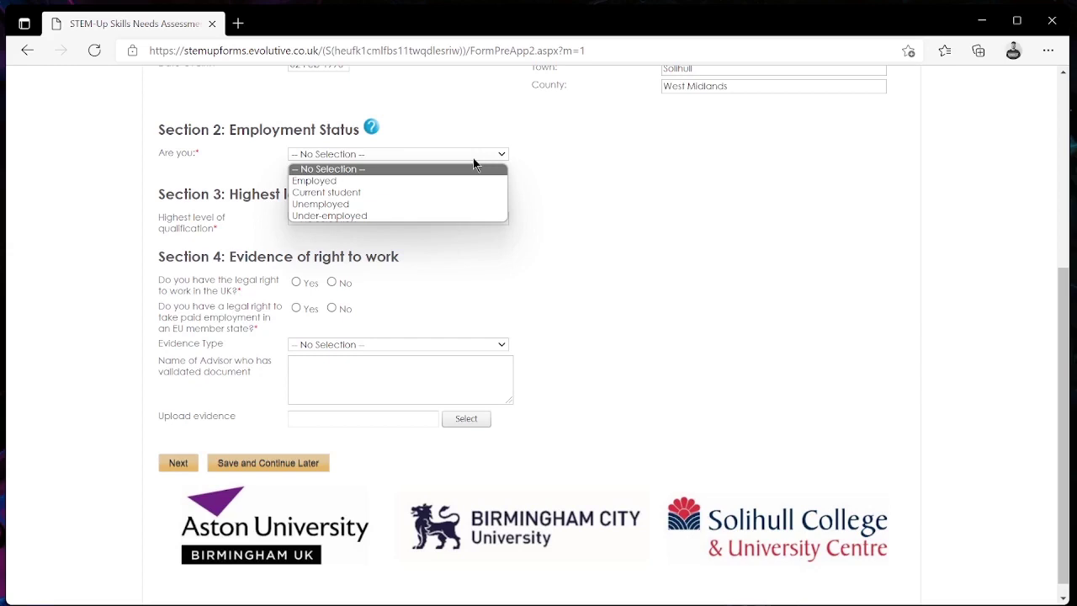
pyautogui.click(471, 193)
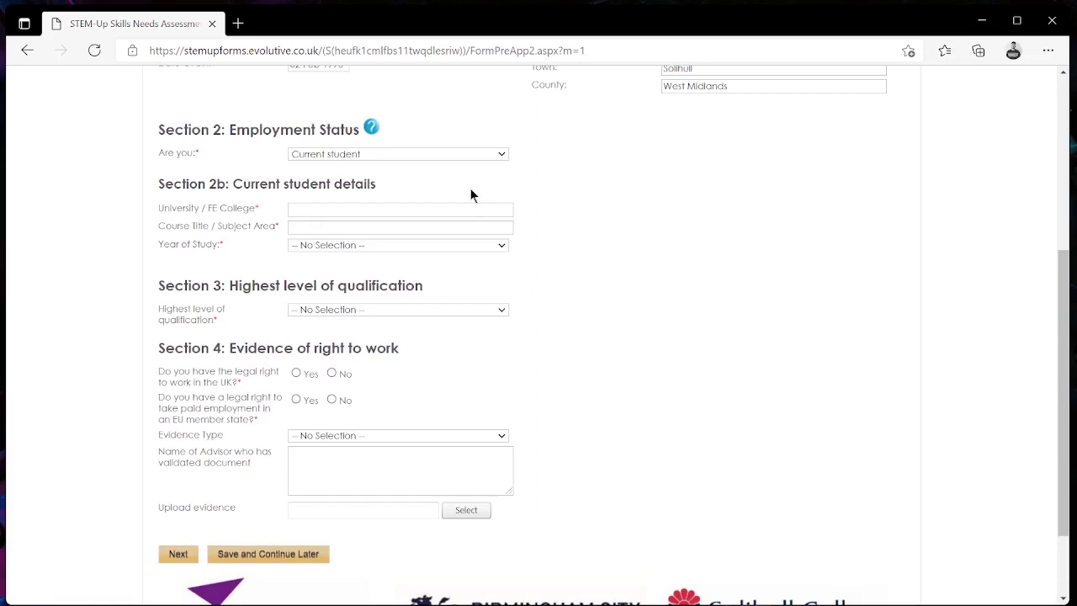
pyautogui.click(463, 209)
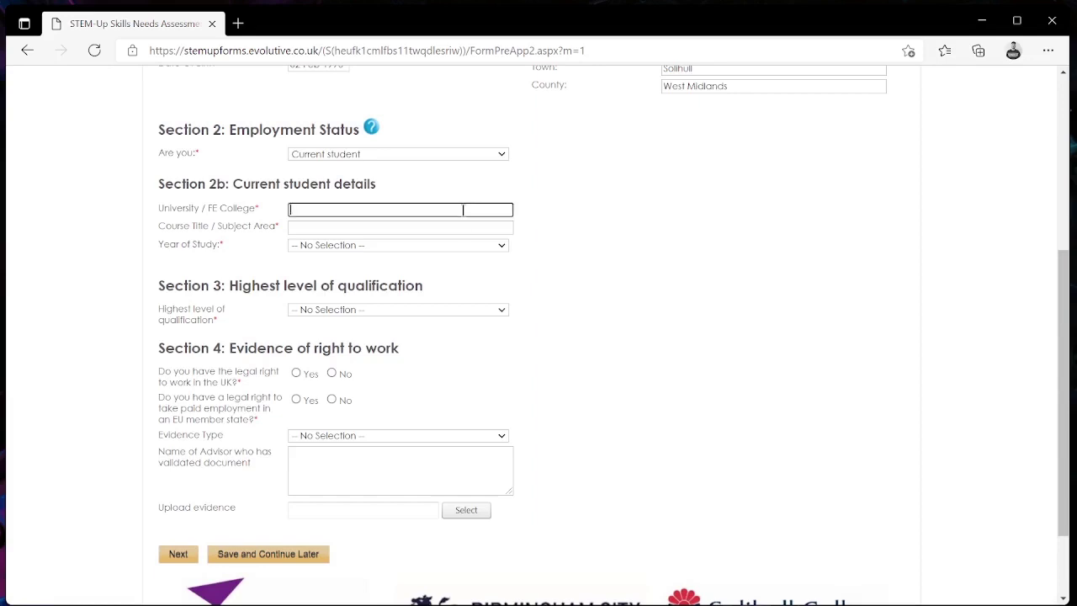
pyautogui.write('Birmingham City University')
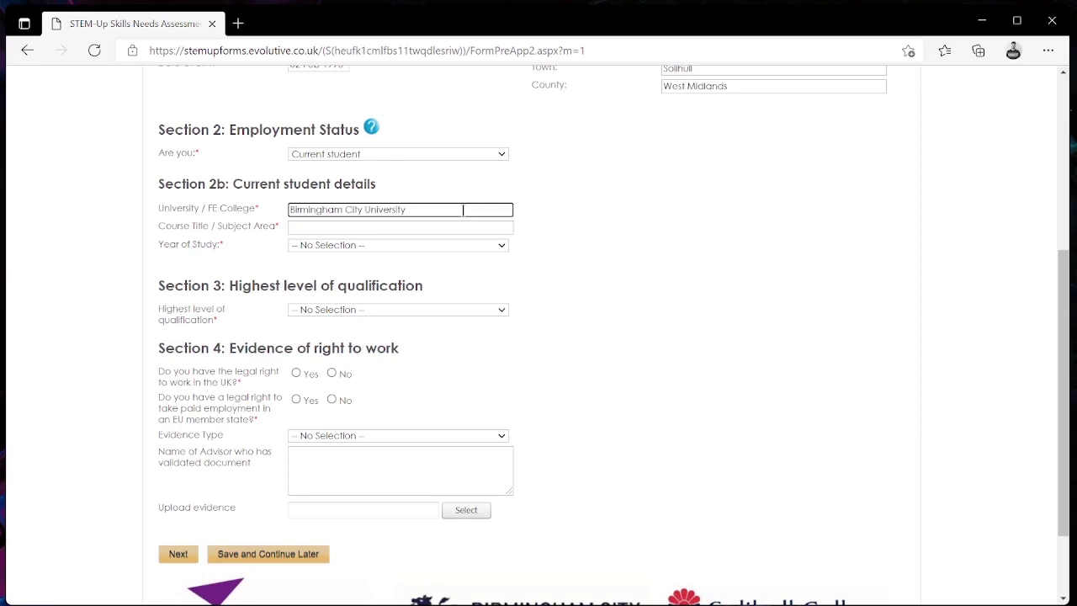
pyautogui.press('Tab')
pyautogui.write('C')
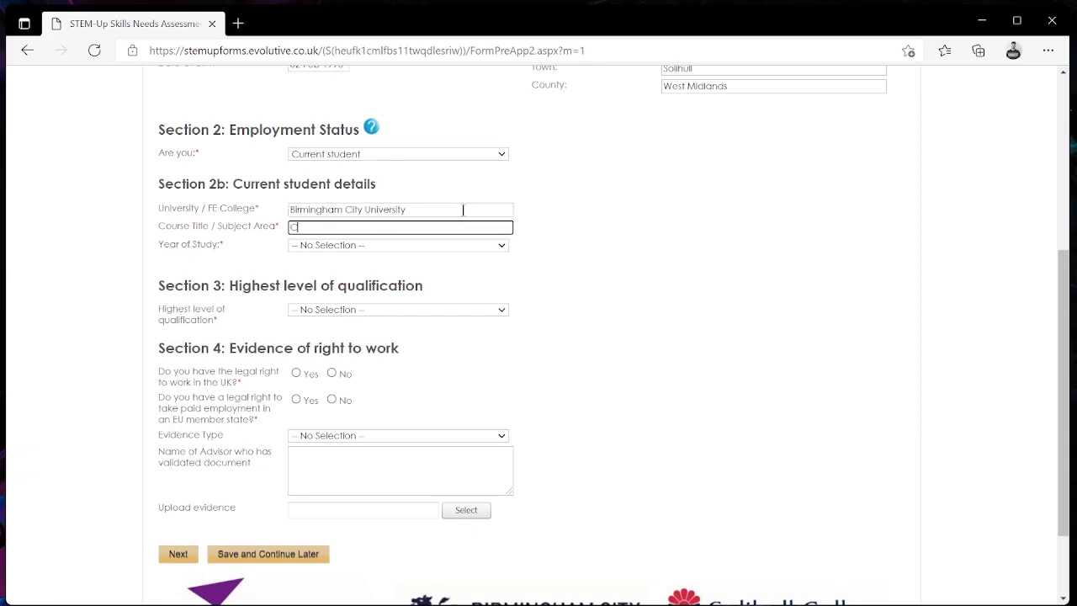
pyautogui.write('omputer Science')
pyautogui.click(404, 245)
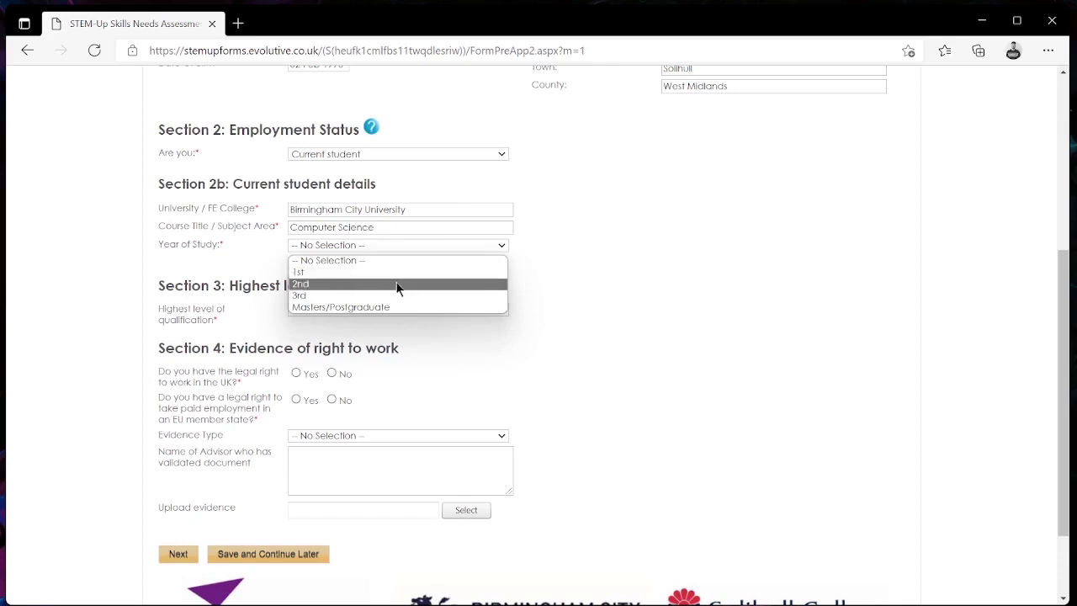
# - Choose 1st year of study and Level 3 (A Level/Advanced Apprenticeship) as highest qualification
pyautogui.click(406, 272)
pyautogui.scroll(-3, 572, 303)
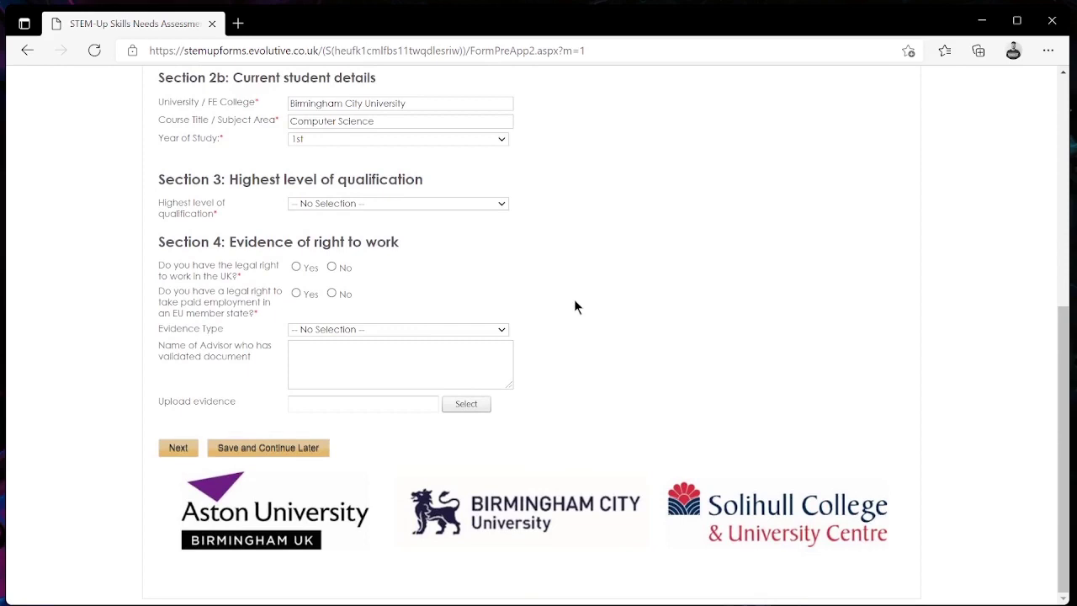
pyautogui.click(490, 206)
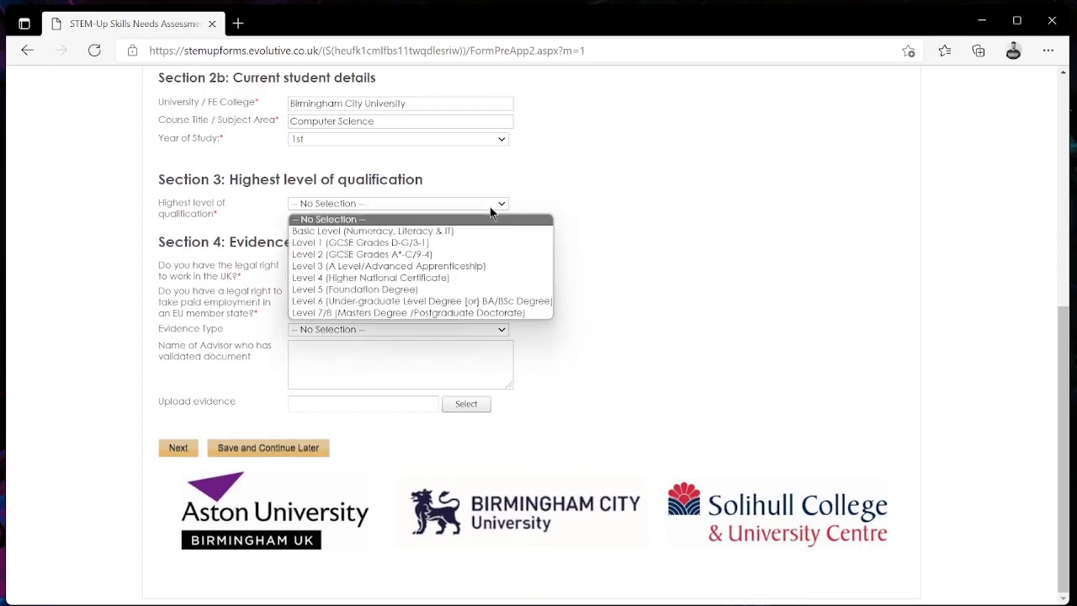
pyautogui.click(498, 265)
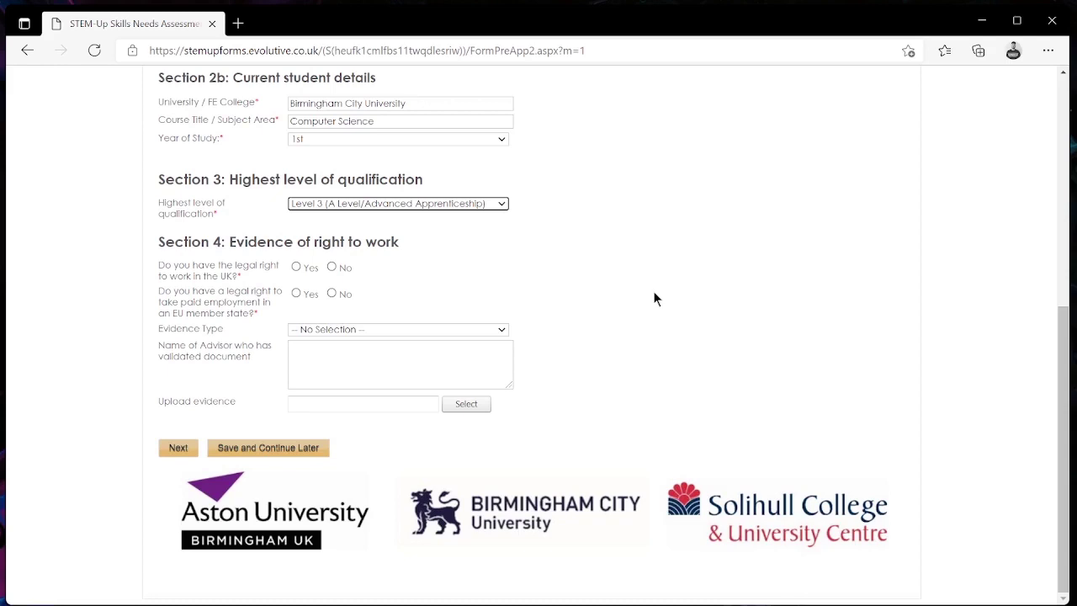
# - Answer Yes to UK right to work and give a full EU-member-country passport as evidence
pyautogui.click(296, 268)
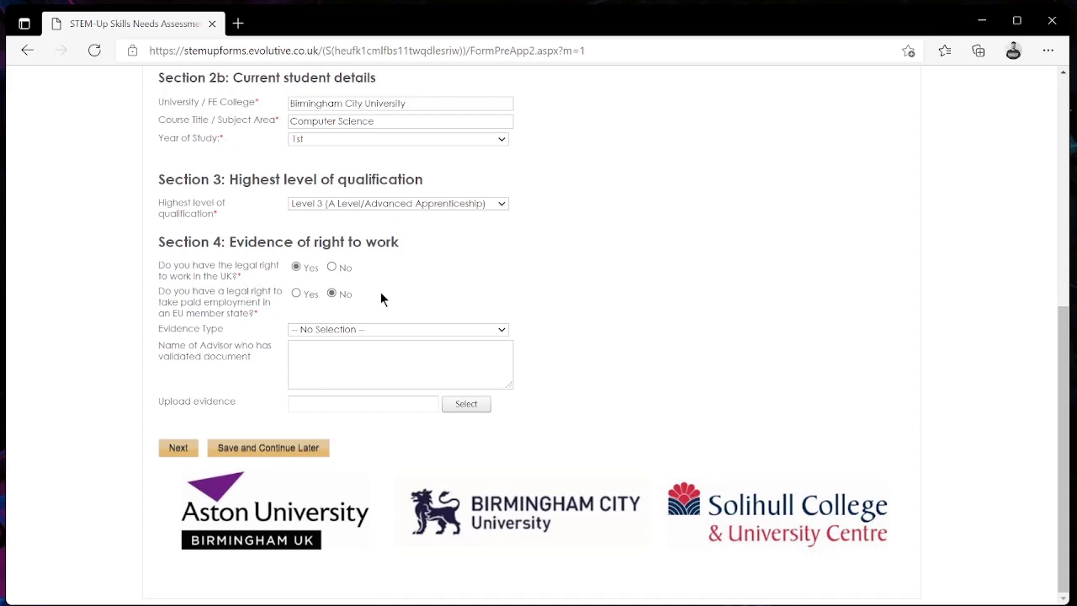
pyautogui.click(409, 330)
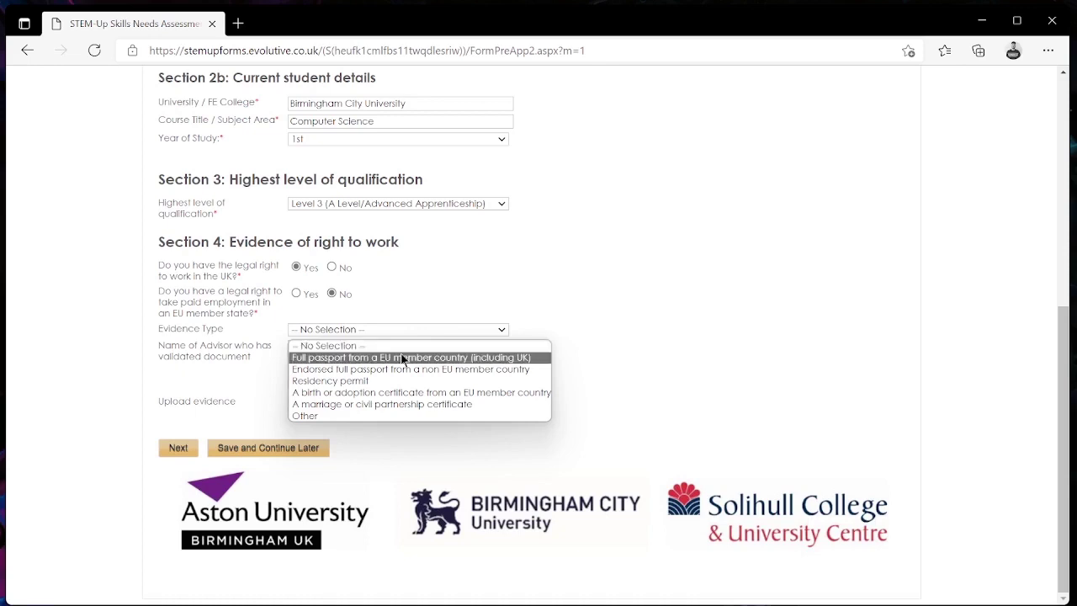
pyautogui.click(403, 358)
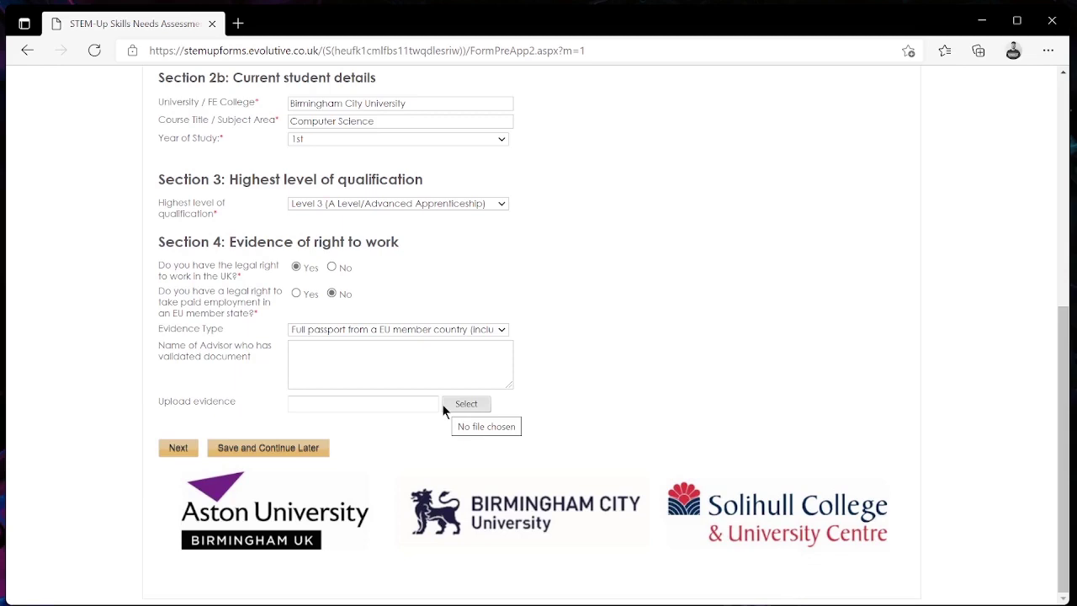
pyautogui.click(444, 408)
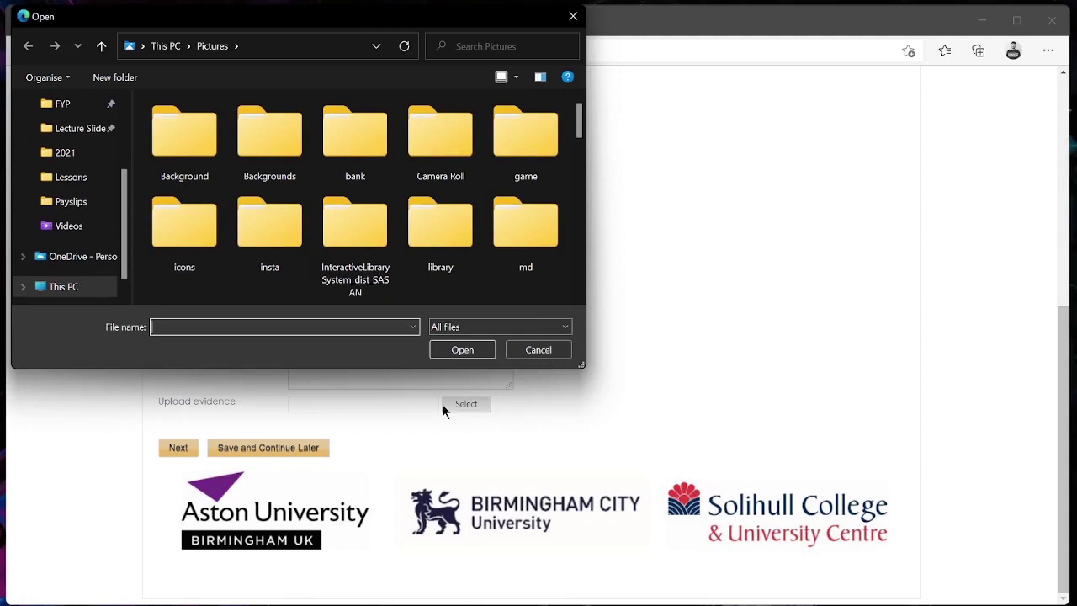
pyautogui.moveTo(516, 17); pyautogui.dragTo(709, 145)
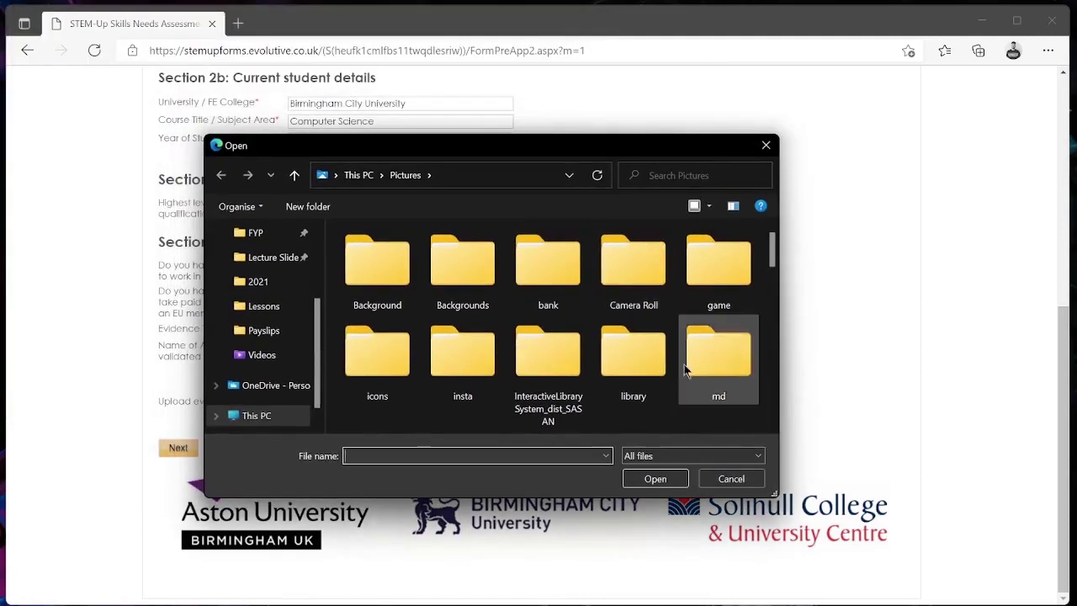
pyautogui.click(765, 147)
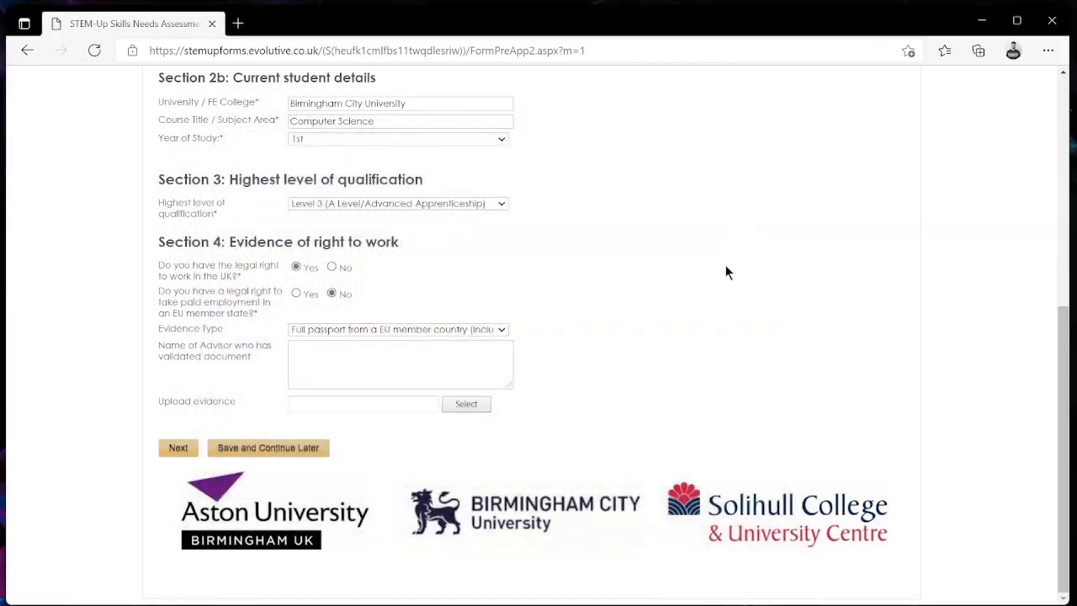
pyautogui.scroll(4, 725, 266)
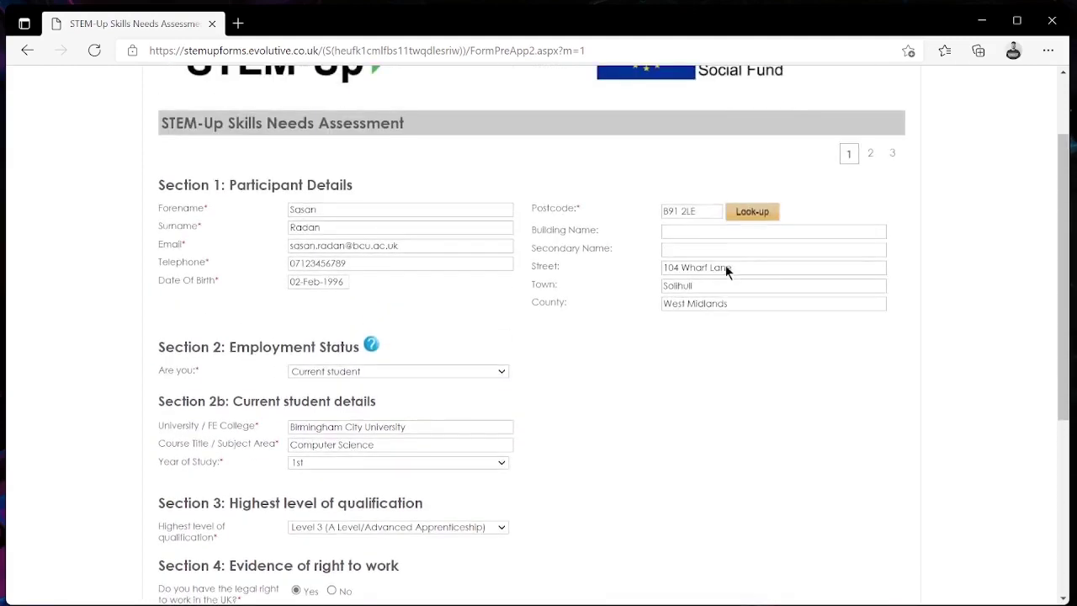
pyautogui.scroll(-4, 725, 266)
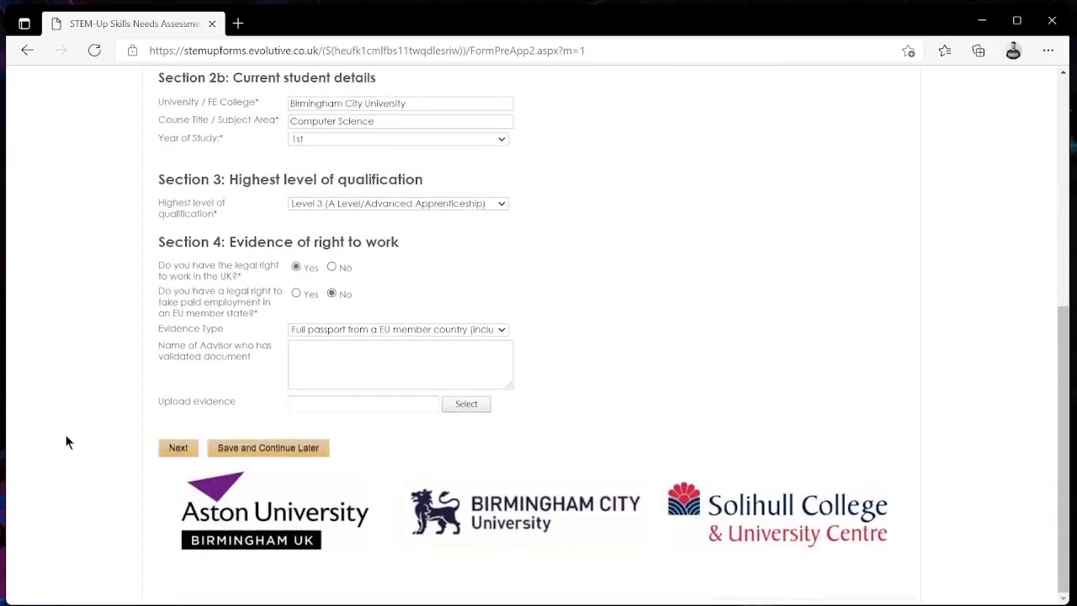
# - Go to page 2, rate Critical Thinking self-assessment as 4, and scroll through the skills list
pyautogui.click(177, 451)
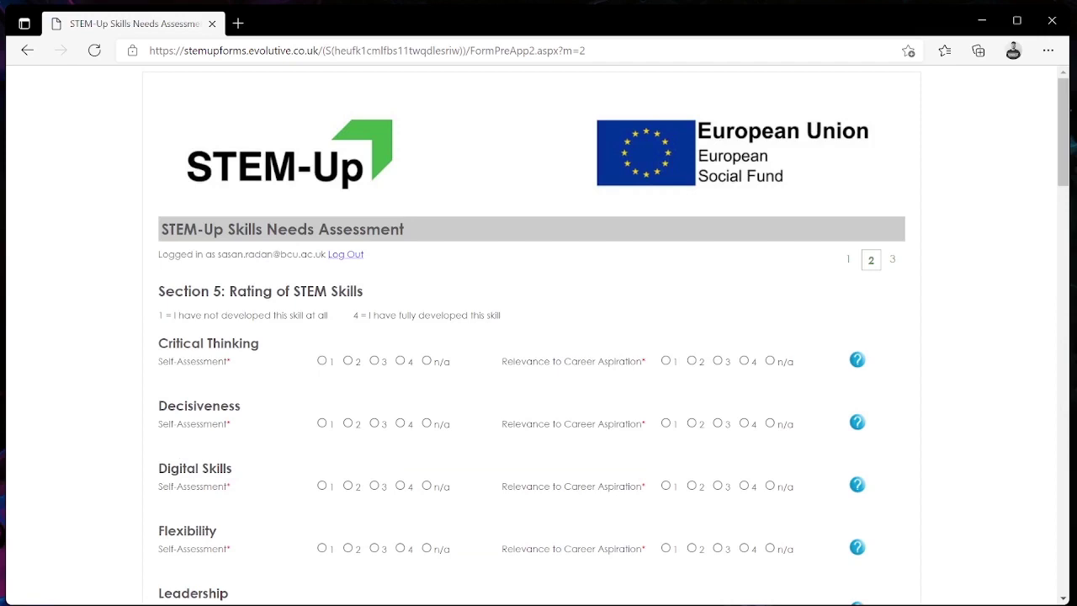
pyautogui.scroll(-1, 538, 337)
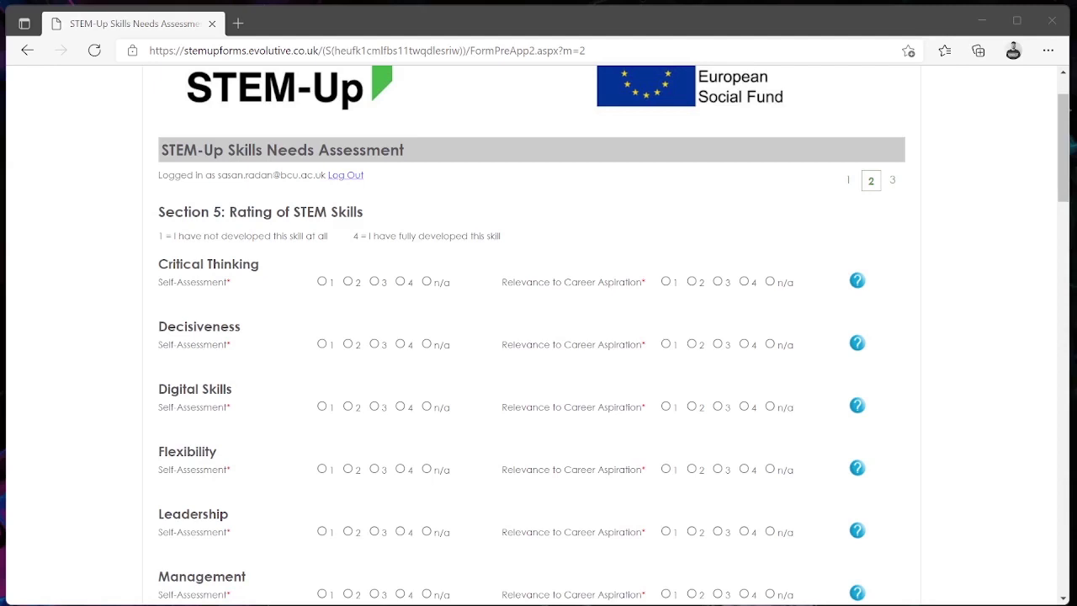
pyautogui.click(401, 281)
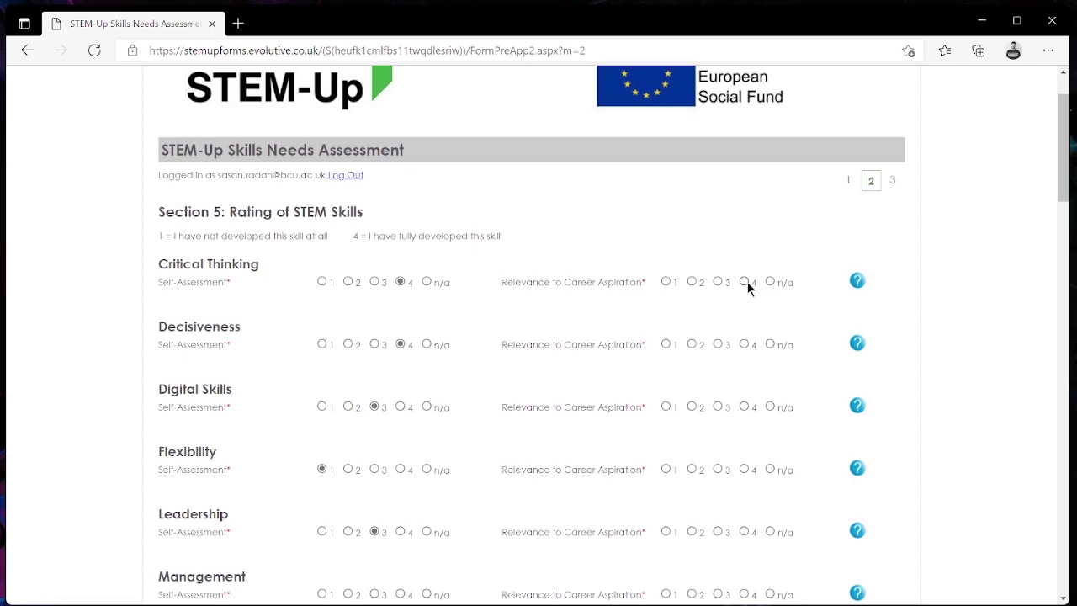
pyautogui.scroll(-2, 720, 345)
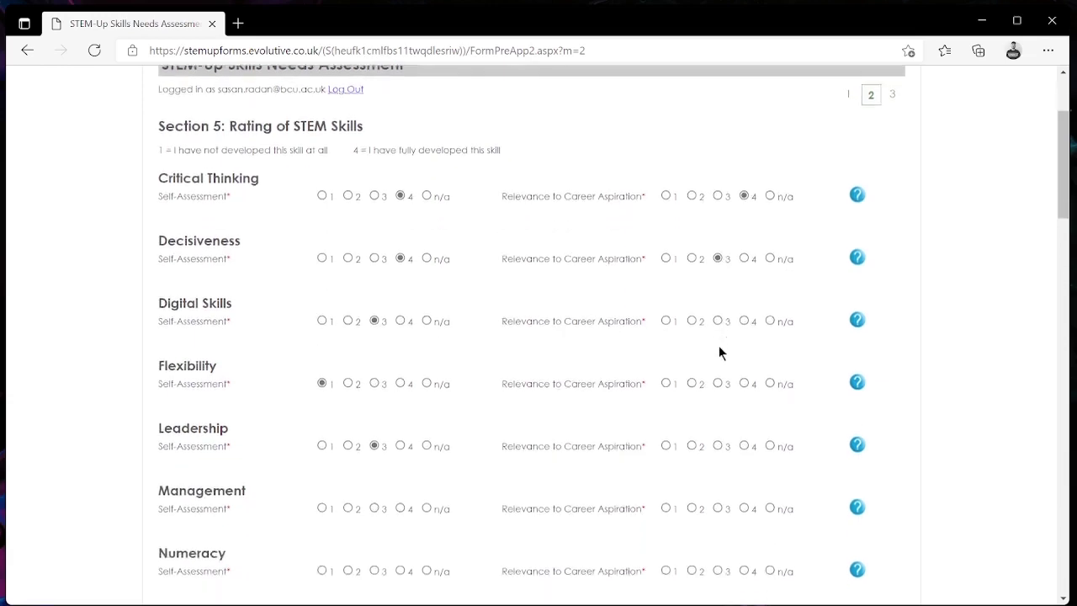
pyautogui.scroll(-1, 409, 318)
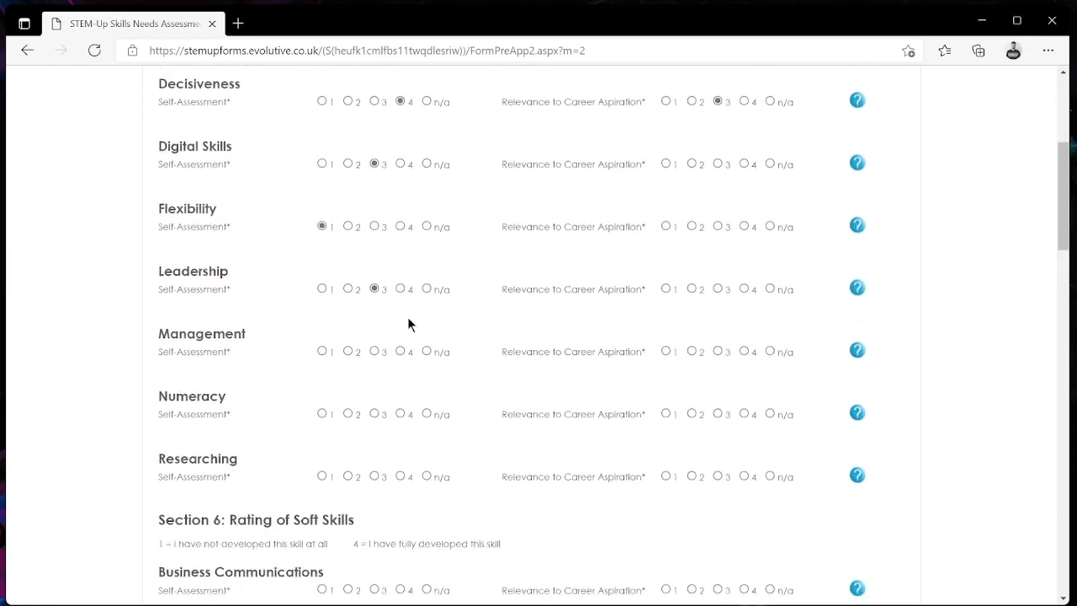
pyautogui.scroll(-4, 408, 320)
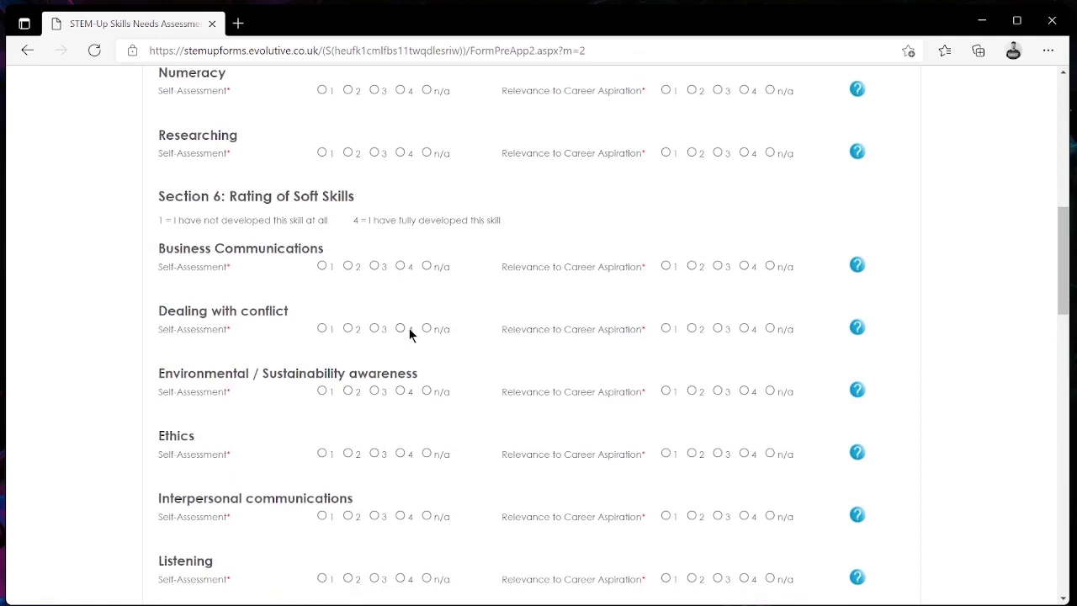
pyautogui.scroll(-2, 409, 332)
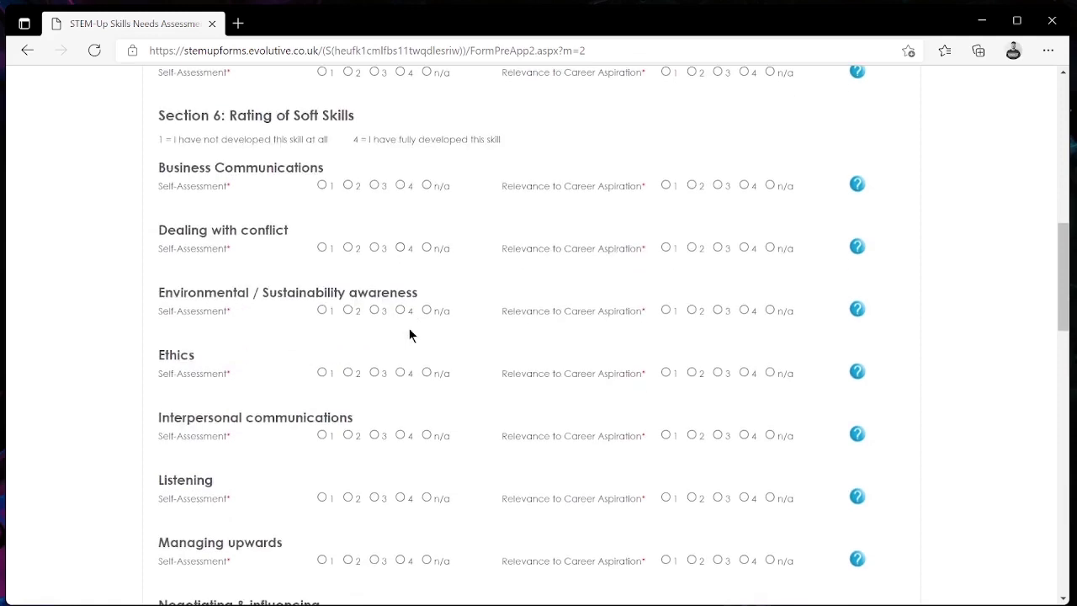
pyautogui.scroll(-6, 409, 335)
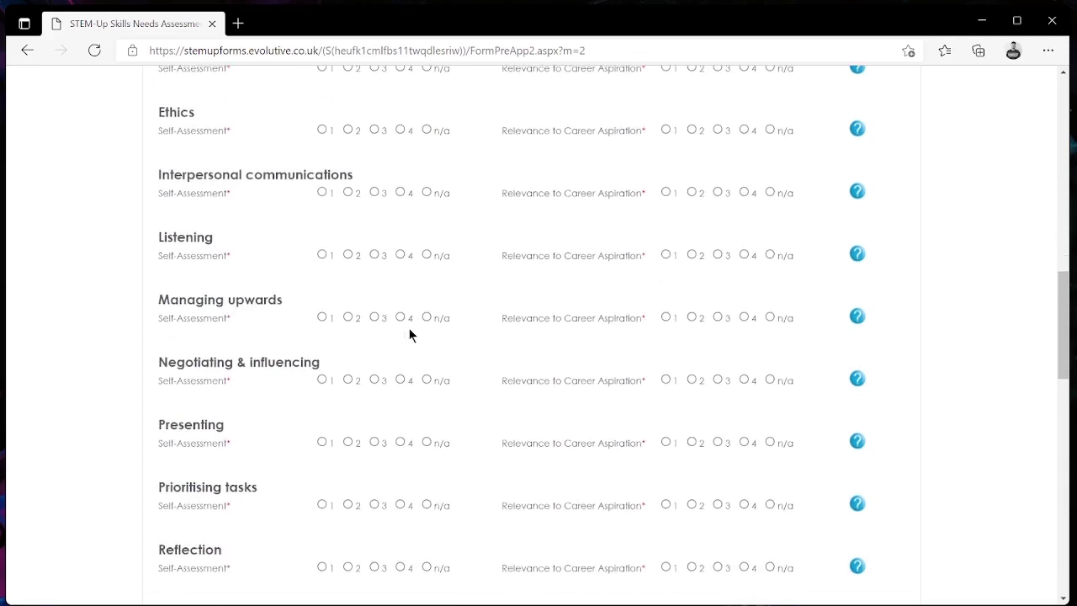
pyautogui.scroll(-5, 408, 335)
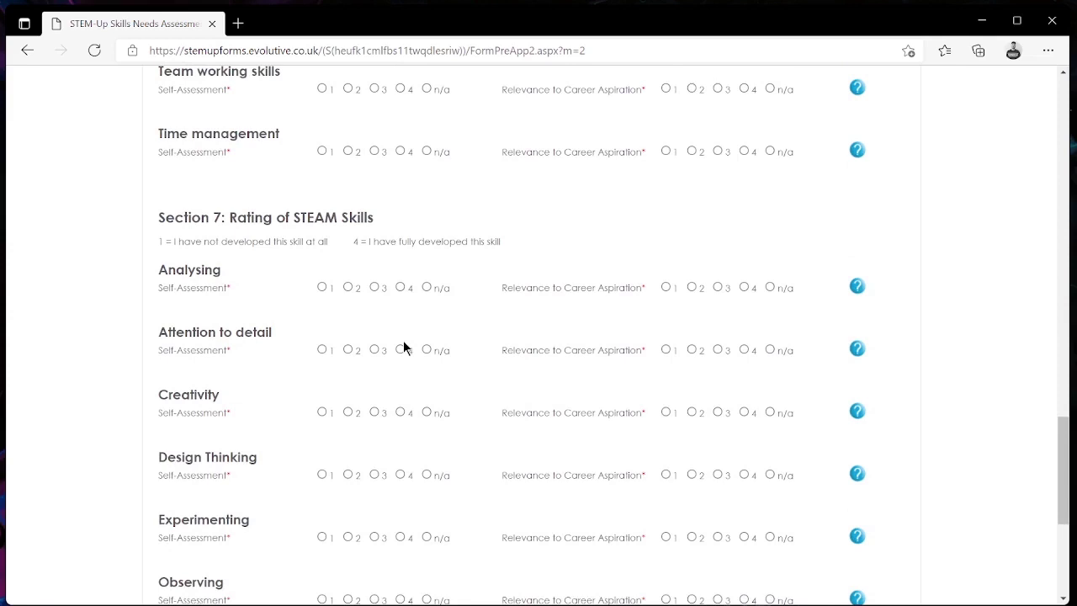
pyautogui.scroll(-4, 403, 345)
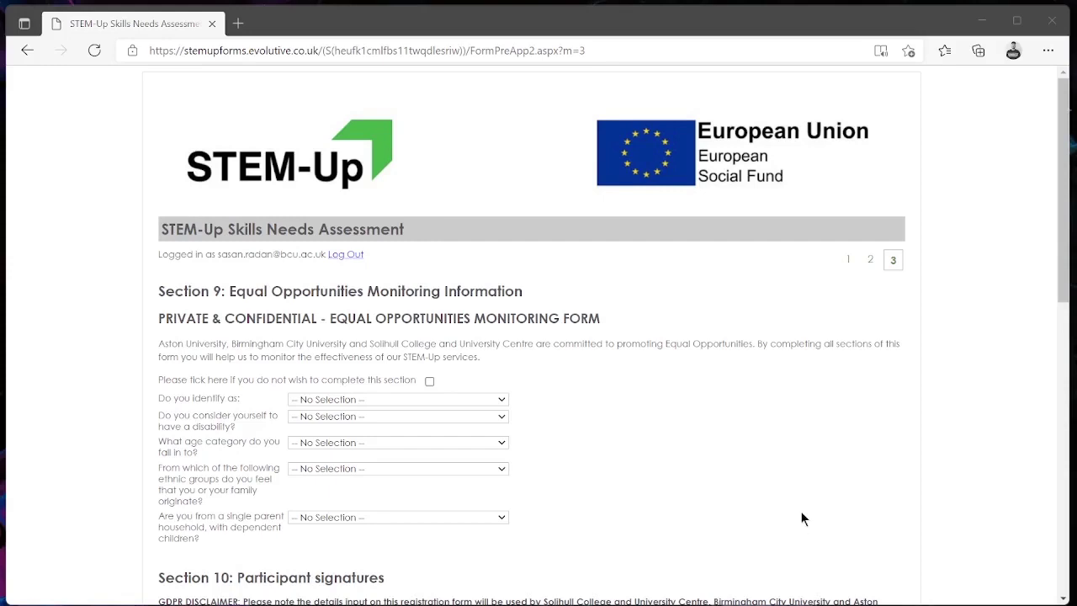
# - Tick the opt-out box to skip the Section 9 equal opportunities monitoring questions
pyautogui.click(429, 382)
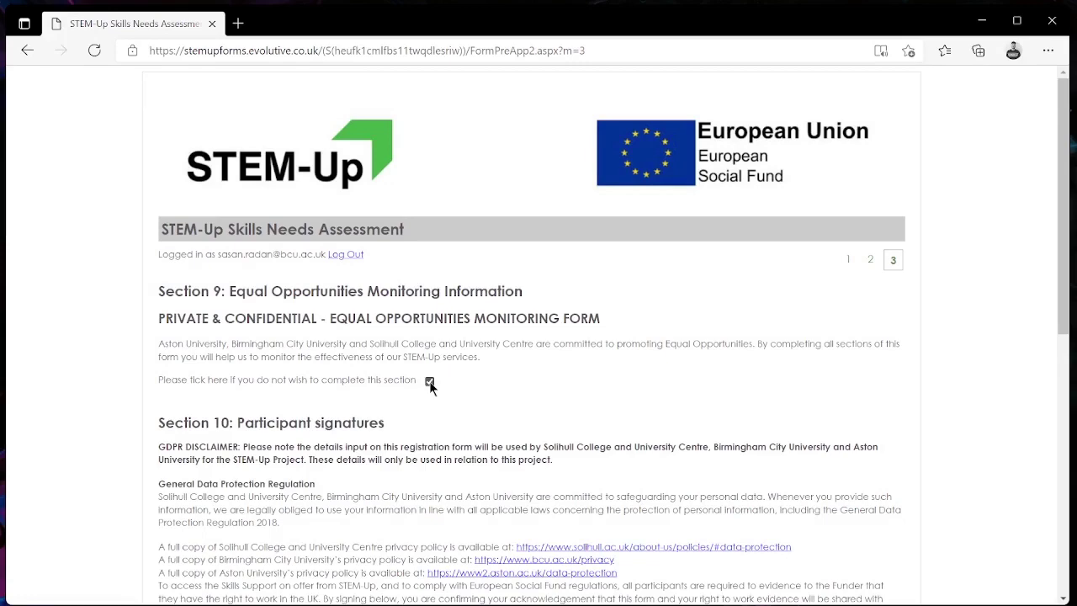
# - Enter the project signer's and participant's printed names, then draw the participant's signature
pyautogui.scroll(-6, 429, 382)
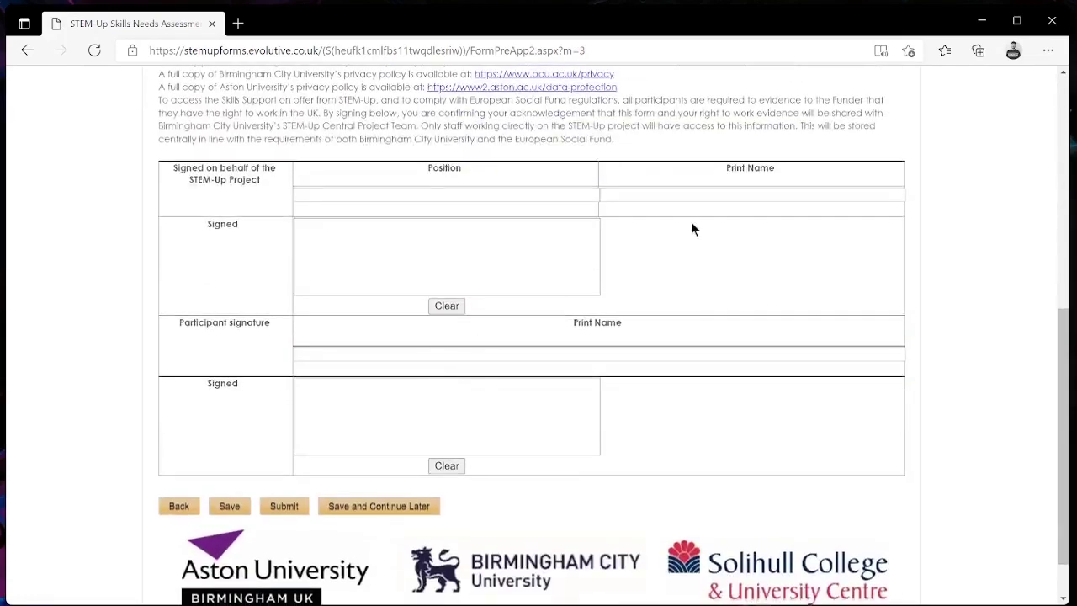
pyautogui.click(691, 200)
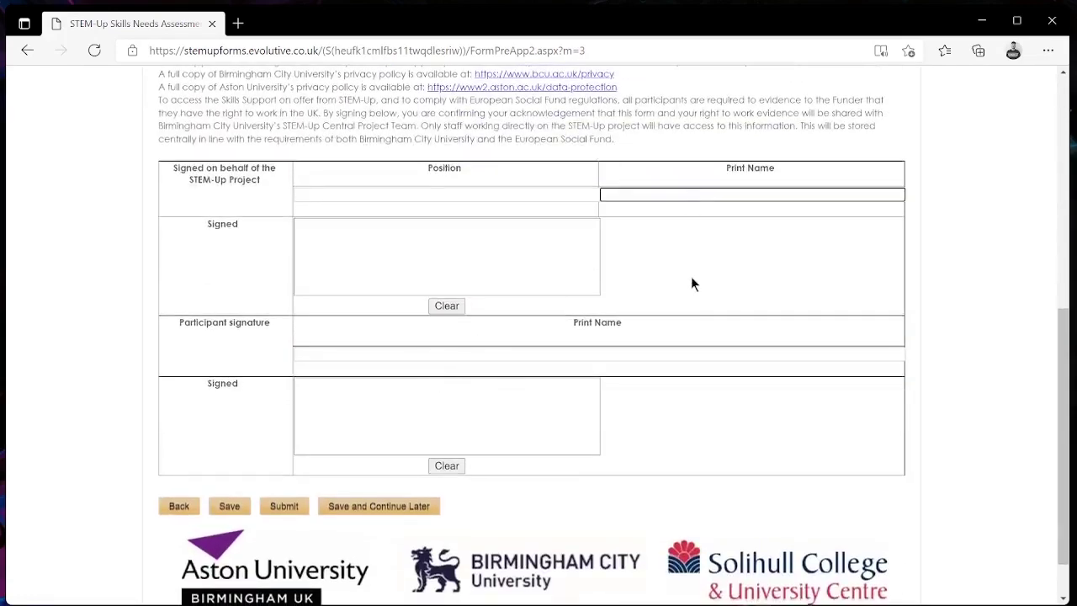
pyautogui.click(483, 354)
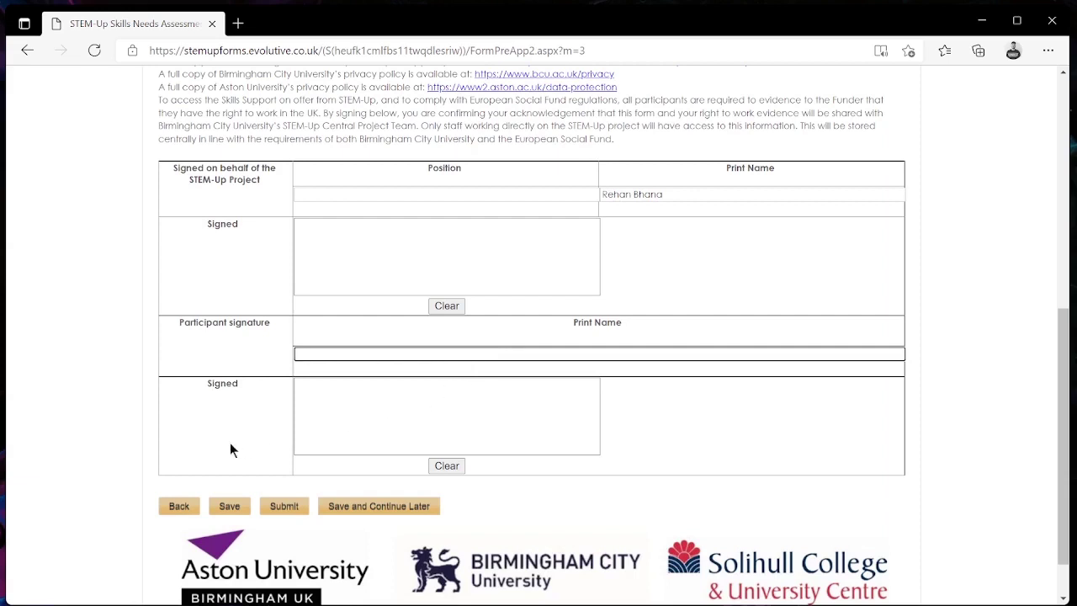
pyautogui.moveTo(312, 440)
pyautogui.mouseDown()
pyautogui.moveTo(368, 408)
pyautogui.moveTo(370, 433)
pyautogui.mouseUp()
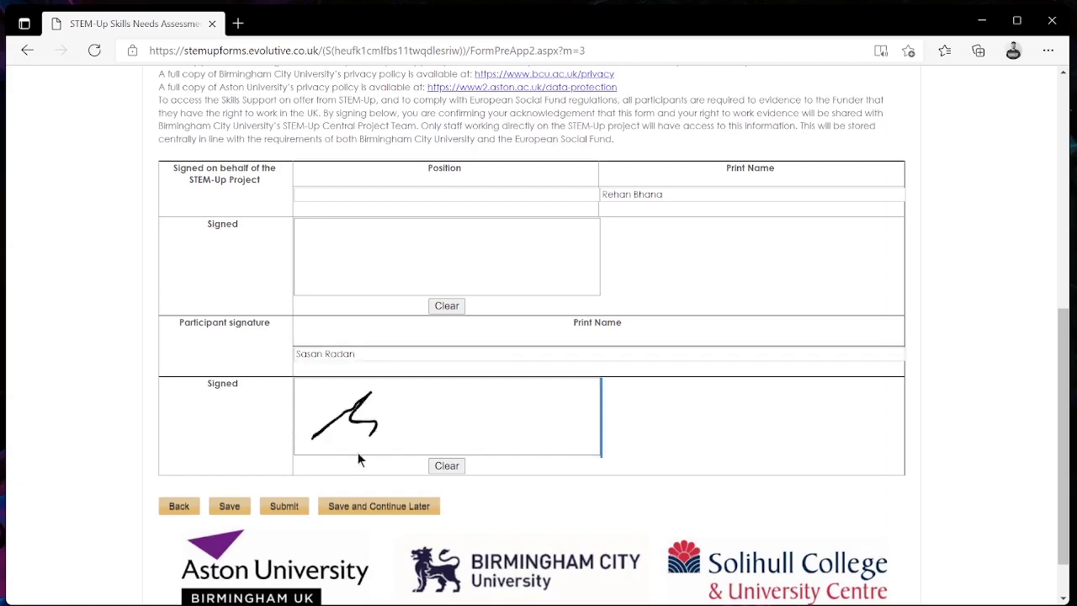
pyautogui.moveTo(414, 396)
pyautogui.mouseDown()
pyautogui.moveTo(452, 429)
pyautogui.moveTo(374, 420)
pyautogui.moveTo(589, 408)
pyautogui.mouseUp()
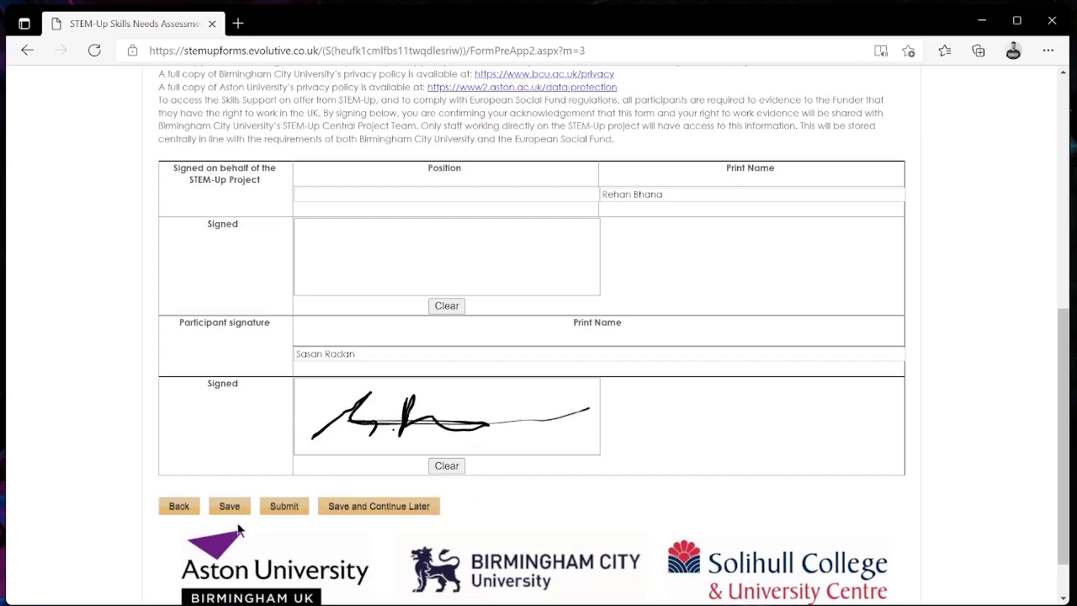